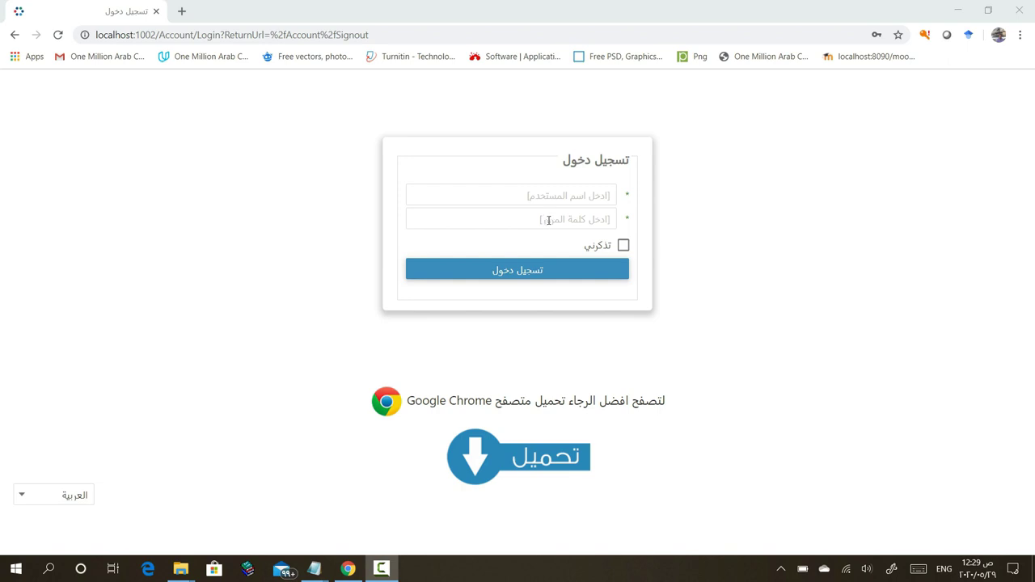
Try to sign in to the student portal with the student's username and account password
{"action": "left_click", "coordinate": [586, 197]}
{"action": "left_click", "coordinate": [546, 215]}
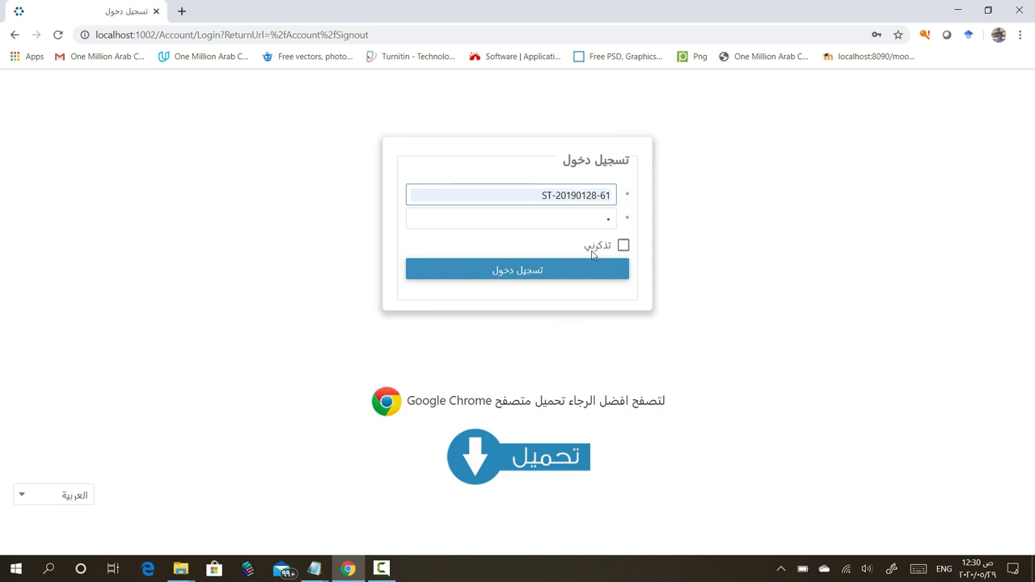
{"action": "left_click", "coordinate": [516, 272]}
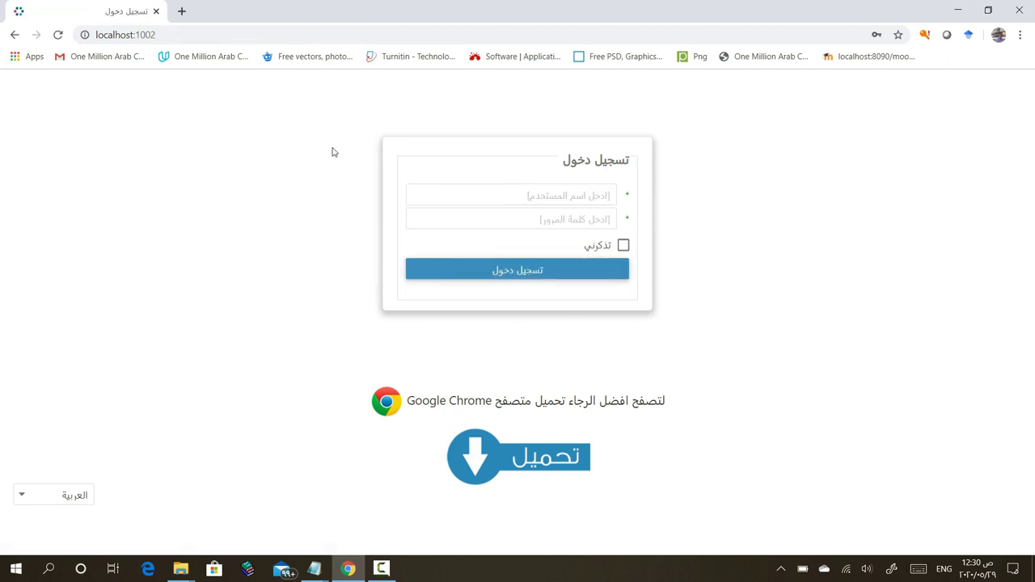
Enter the student's username and password on the reloaded login form and sign in to the portal's home page
{"action": "left_click", "coordinate": [566, 196]}
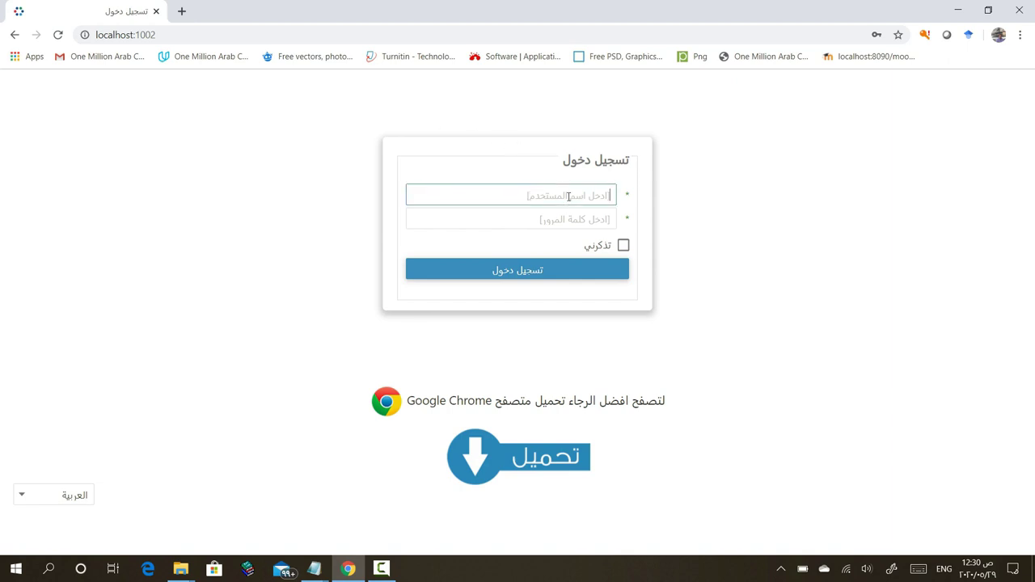
{"action": "left_click", "coordinate": [584, 213]}
{"action": "left_click", "coordinate": [566, 271]}
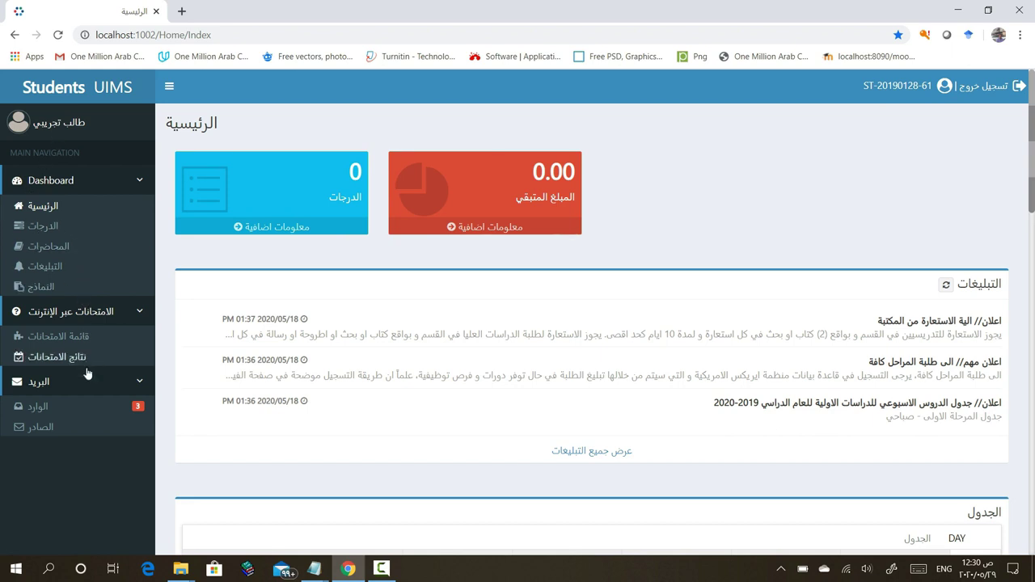
Look through the grades, lectures, notifications and forms pages, then return to the home page
{"action": "left_click", "coordinate": [45, 227]}
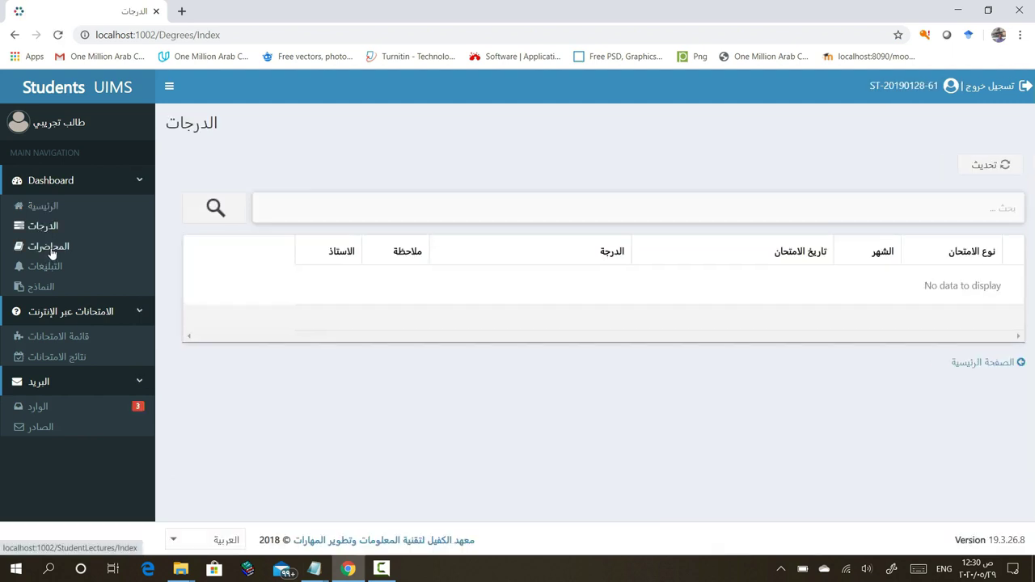
{"action": "left_click", "coordinate": [50, 251]}
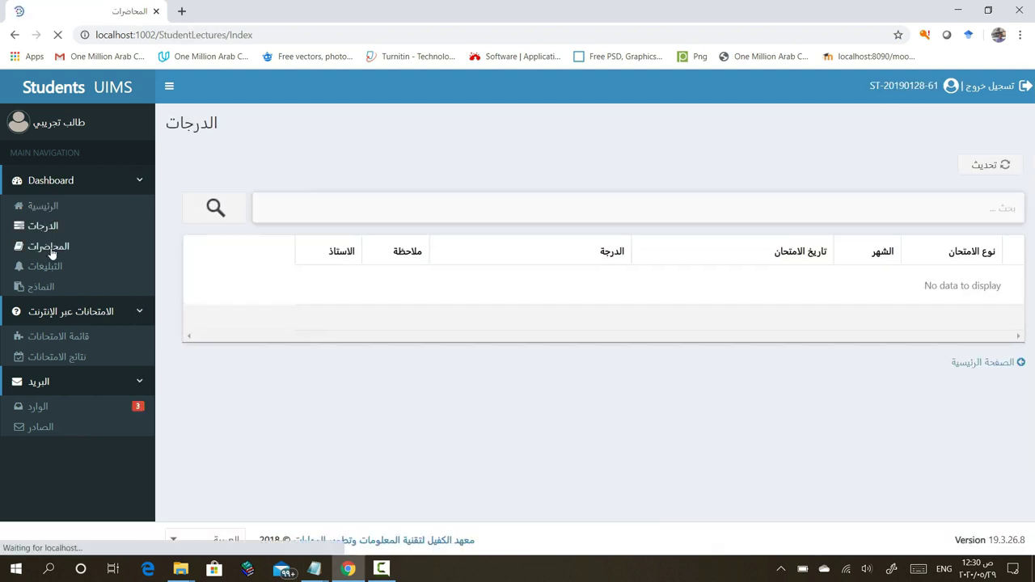
{"action": "left_click", "coordinate": [50, 268]}
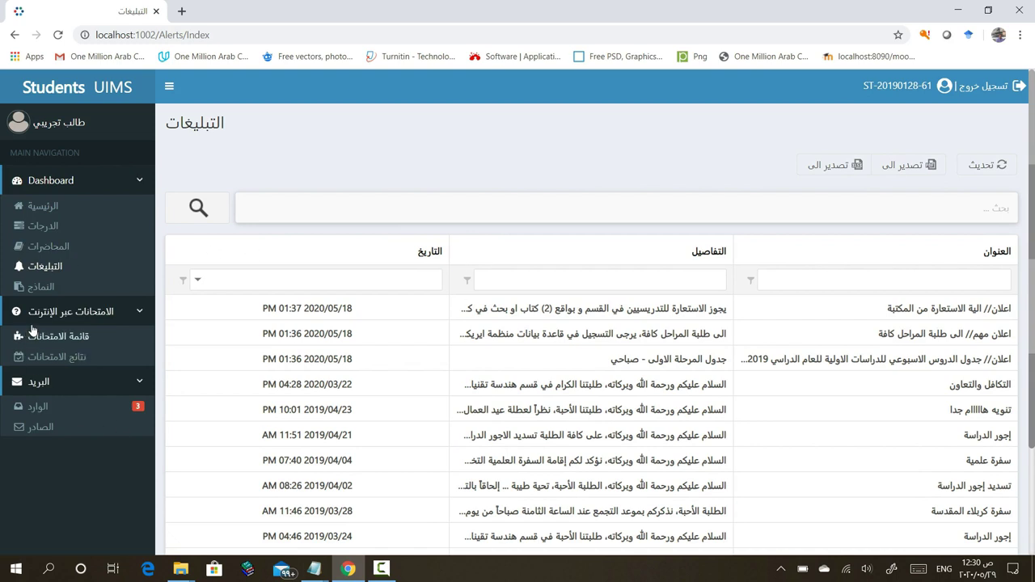
{"action": "left_click", "coordinate": [44, 292]}
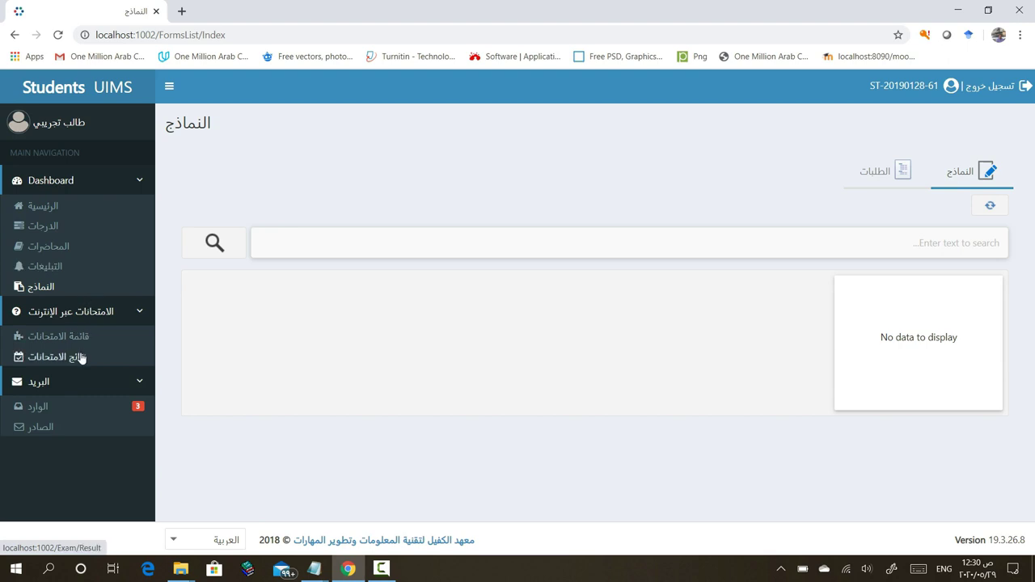
{"action": "left_click", "coordinate": [49, 203]}
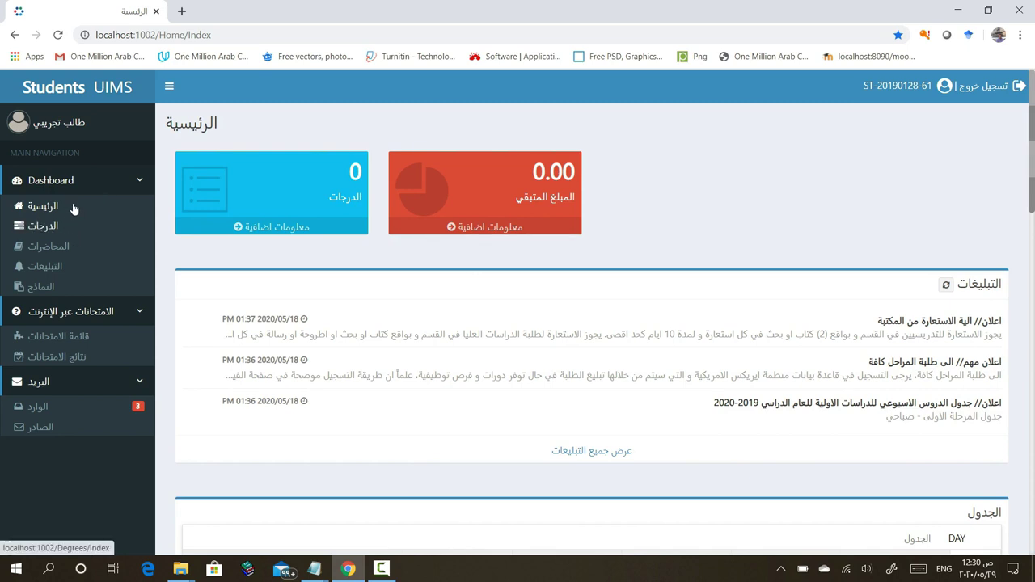
Collapse the navigation sidebar and expand it again, twice
{"action": "left_click", "coordinate": [167, 89]}
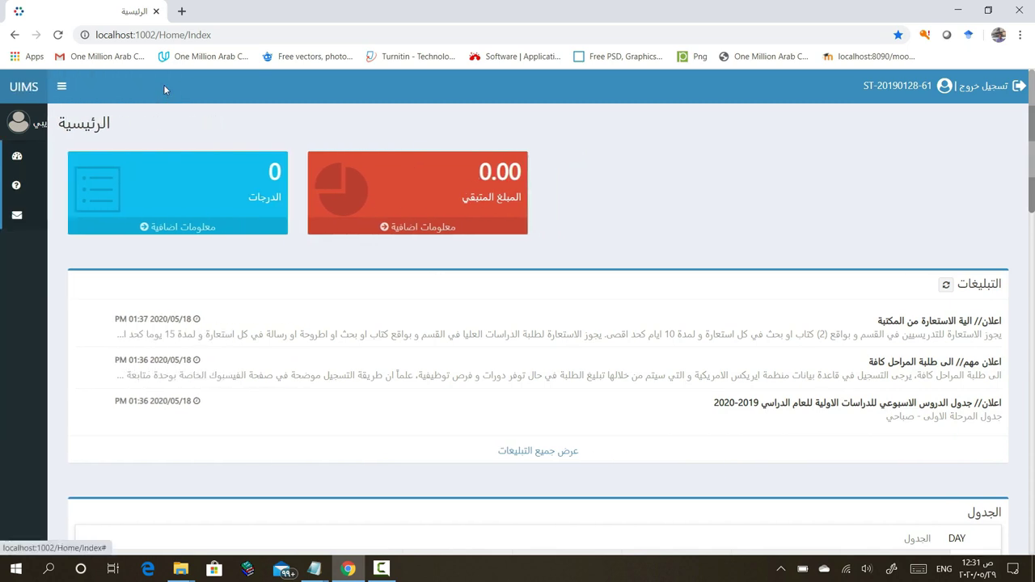
{"action": "left_click", "coordinate": [47, 89]}
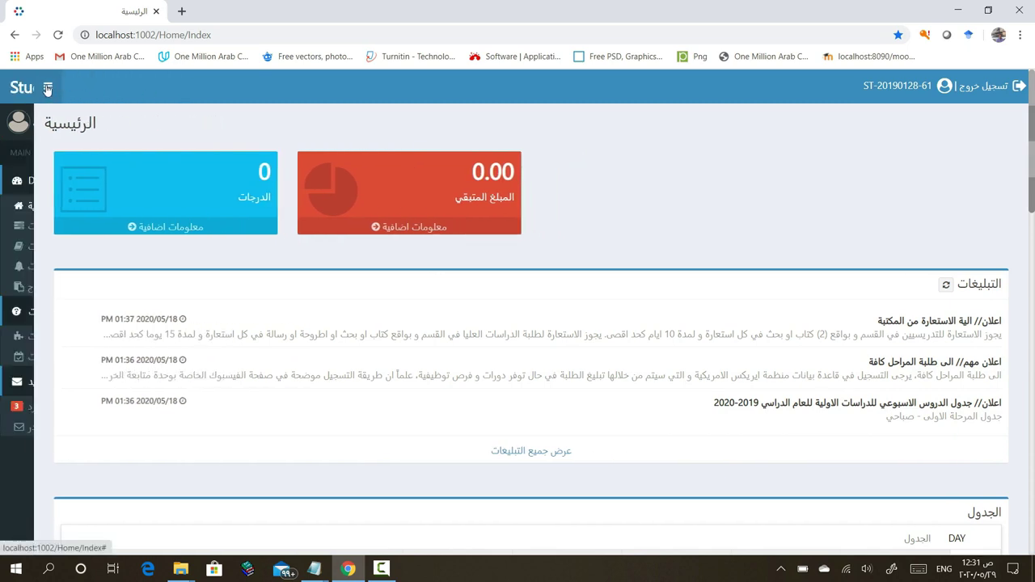
{"action": "left_click", "coordinate": [169, 87]}
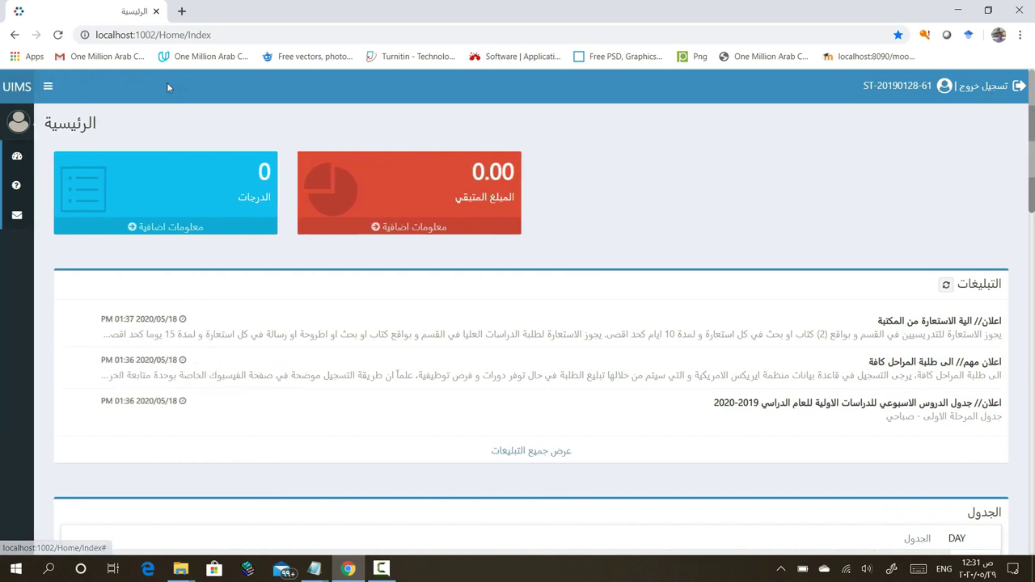
{"action": "left_click", "coordinate": [47, 87]}
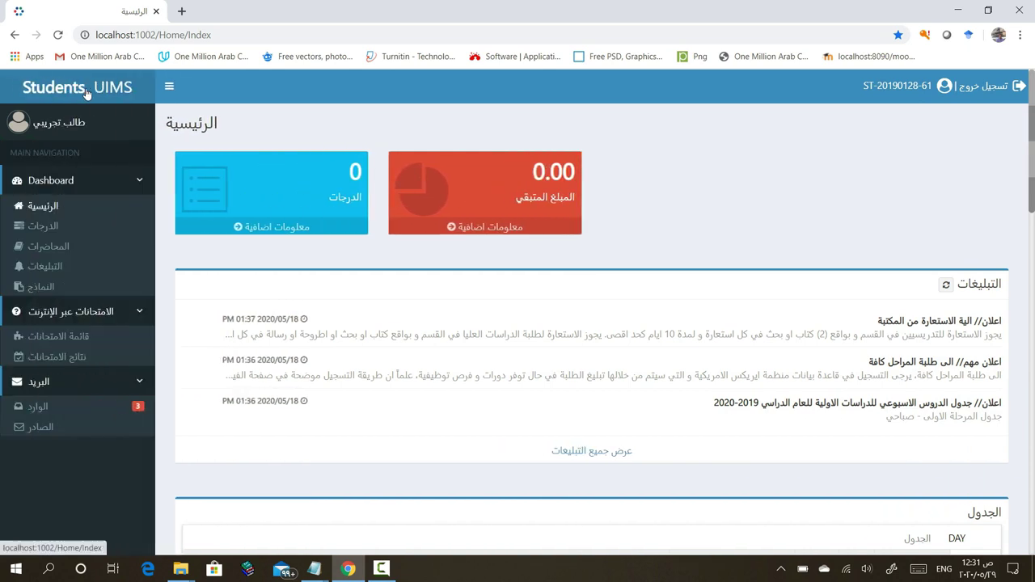
Open the account's change-password form, examine its old and new password fields, and go back without filling them in
{"action": "left_click", "coordinate": [890, 87]}
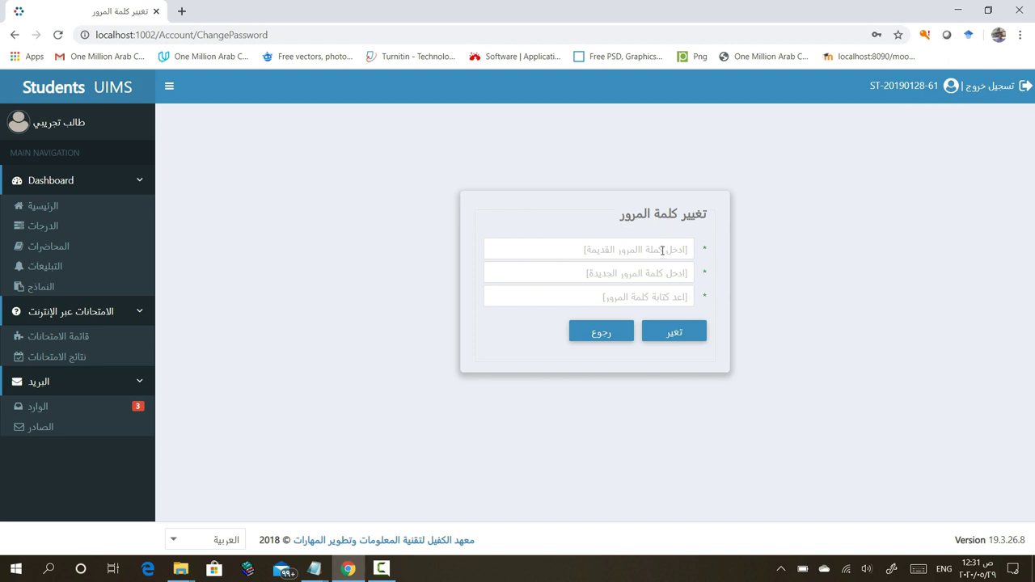
{"action": "left_click", "coordinate": [655, 252]}
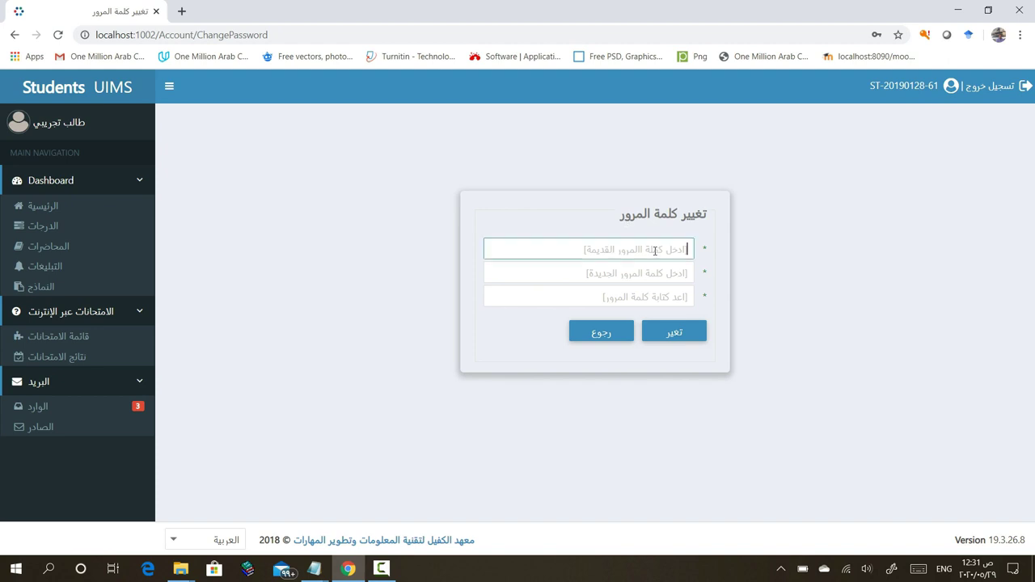
{"action": "left_click", "coordinate": [655, 272]}
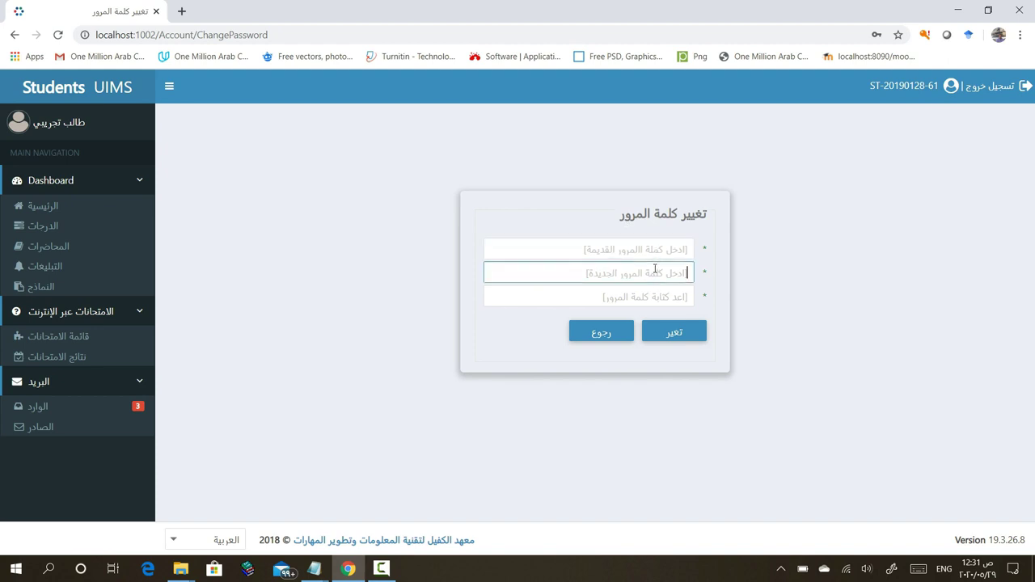
{"action": "left_click", "coordinate": [721, 296]}
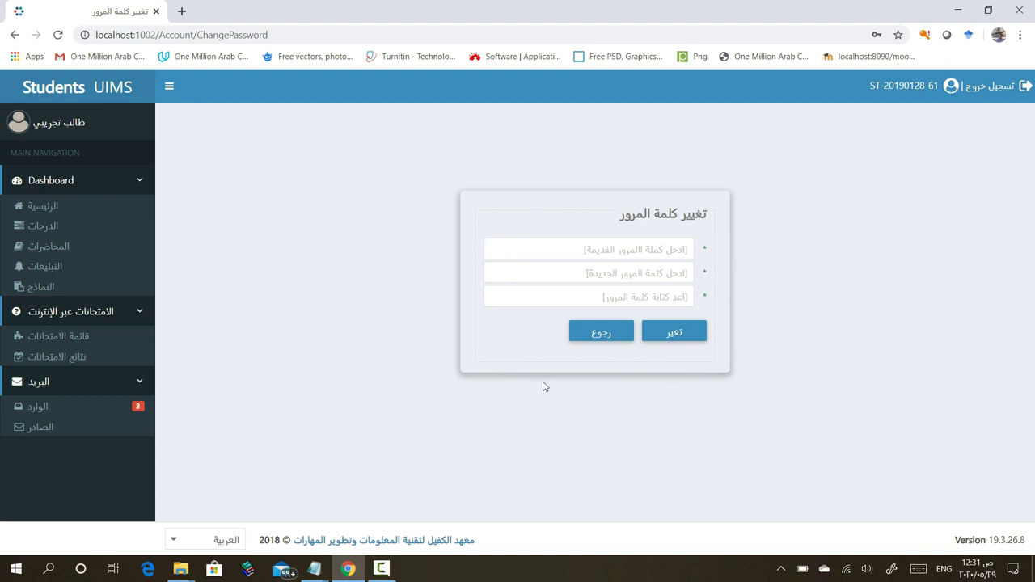
{"action": "left_click", "coordinate": [603, 339]}
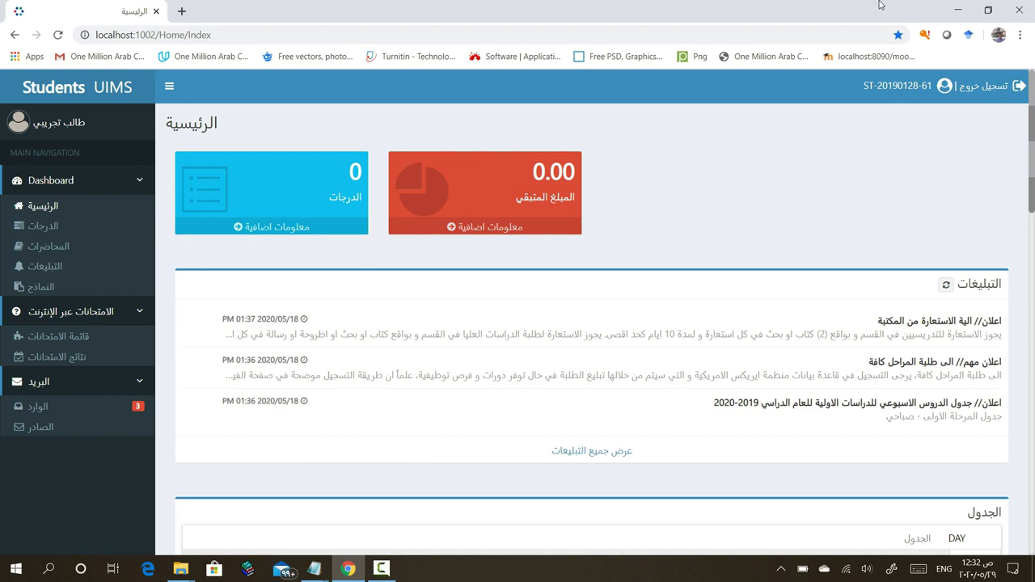
Sign out of the student account and sign back in with the username and password
{"action": "left_click", "coordinate": [981, 90]}
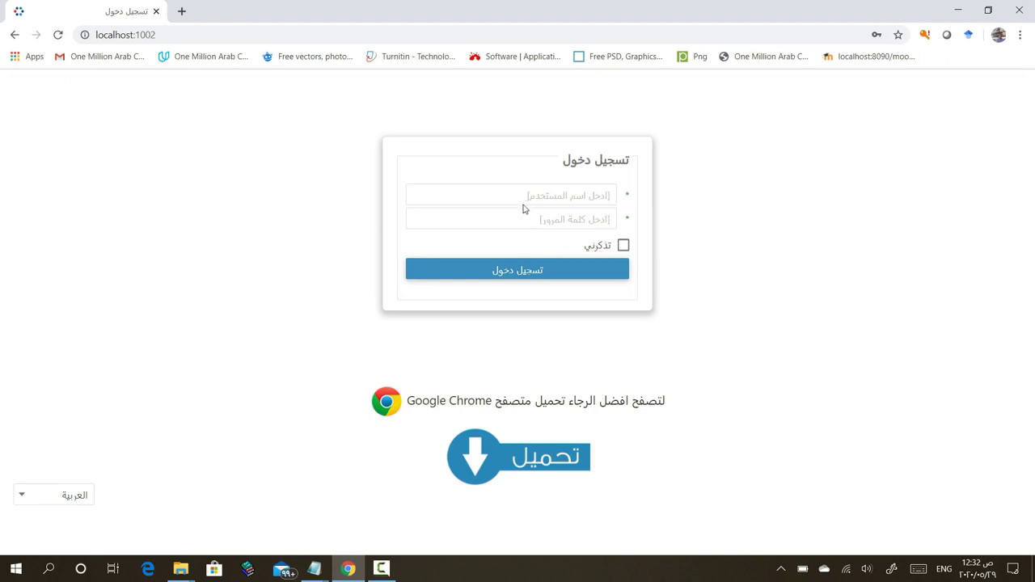
{"action": "left_click", "coordinate": [533, 197]}
{"action": "left_click", "coordinate": [566, 215]}
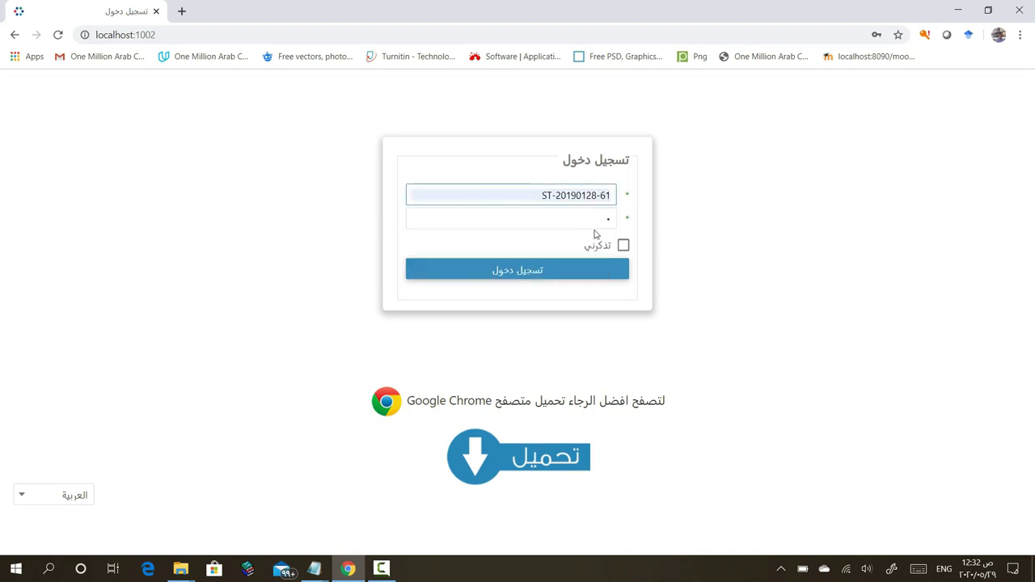
{"action": "left_click", "coordinate": [564, 274]}
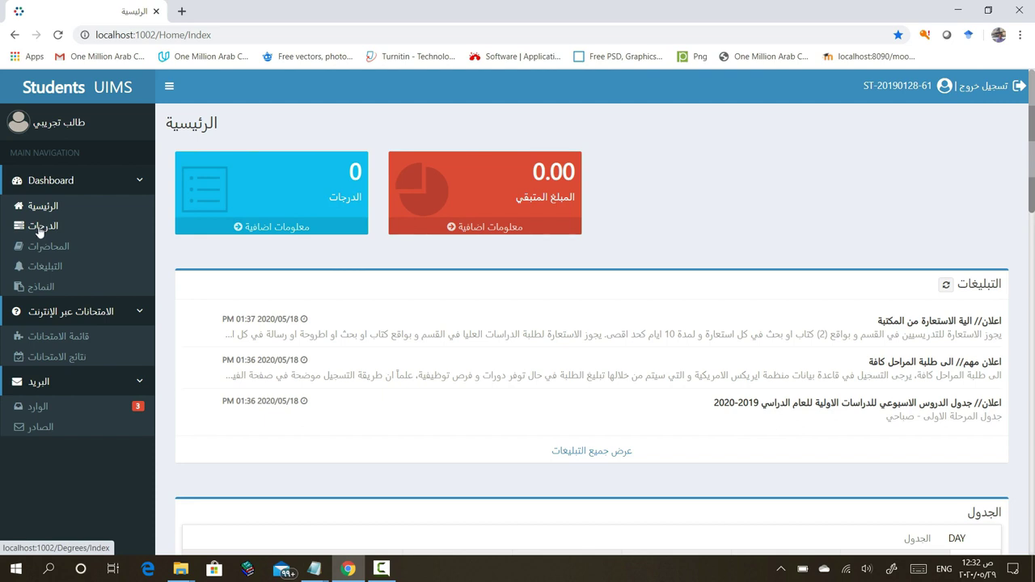
Open the additional information for grades, examine the search field and table, and return to the home page
{"action": "left_click", "coordinate": [273, 228]}
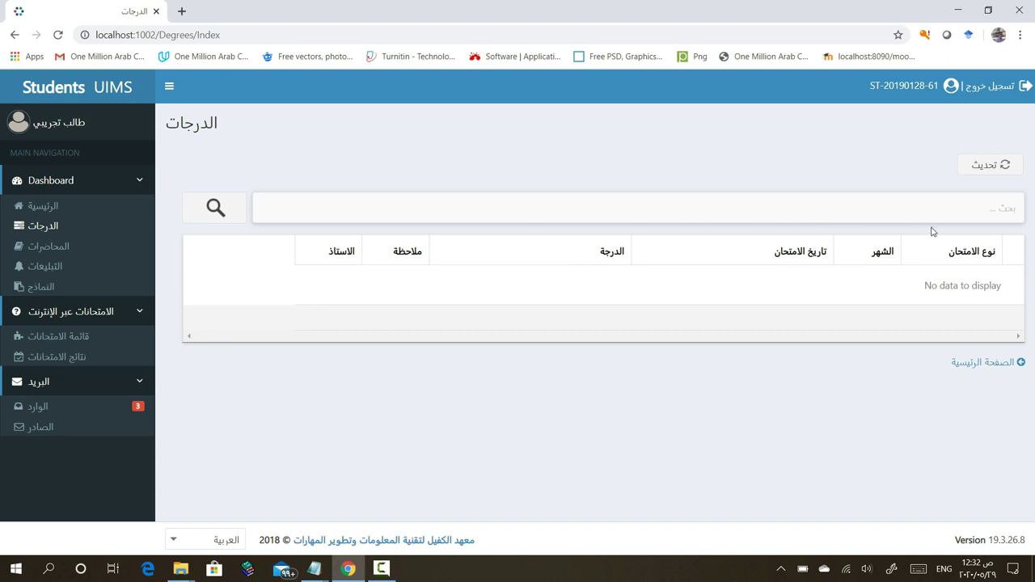
{"action": "left_click", "coordinate": [966, 206]}
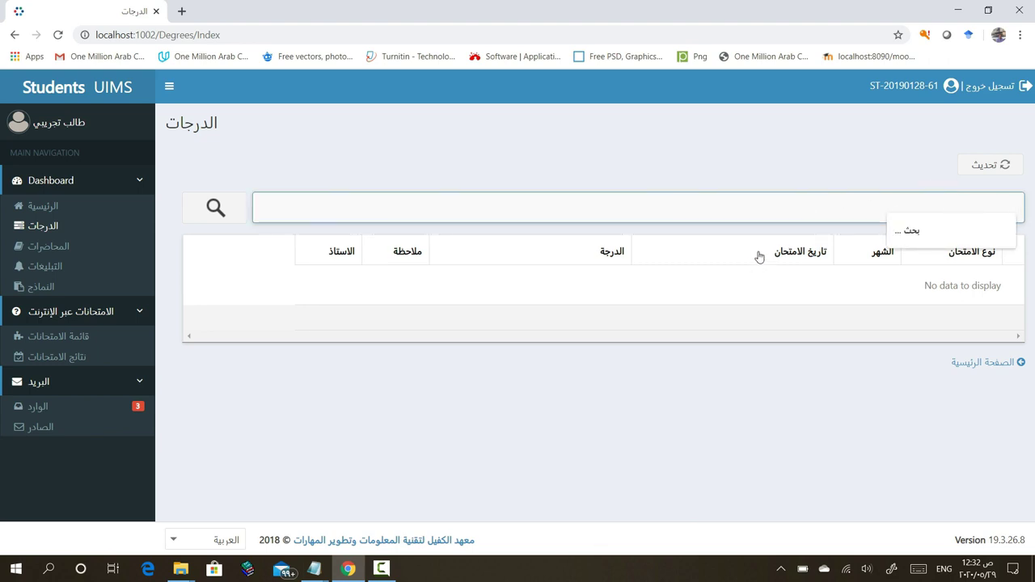
{"action": "left_click", "coordinate": [745, 187]}
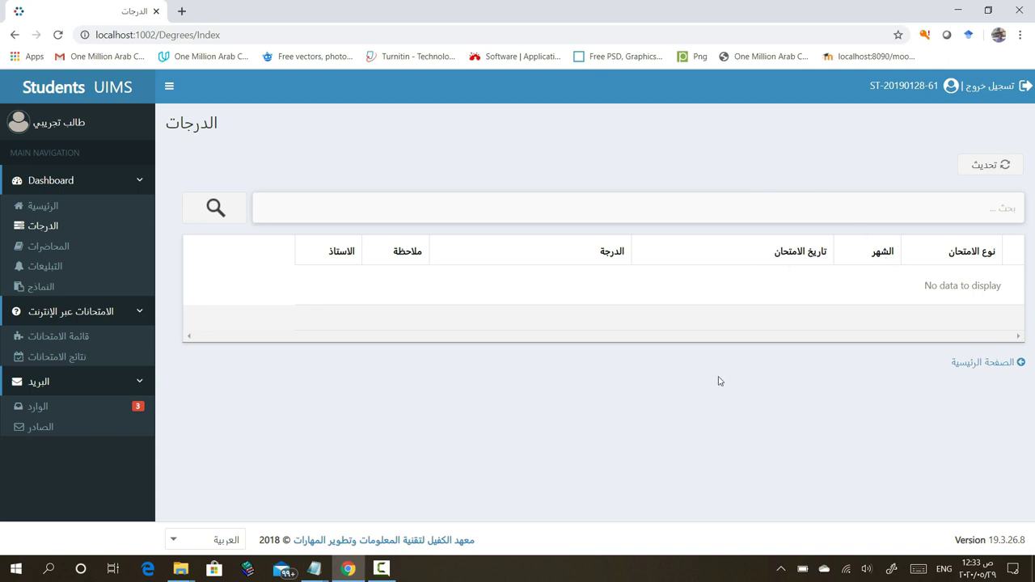
{"action": "left_click", "coordinate": [963, 365]}
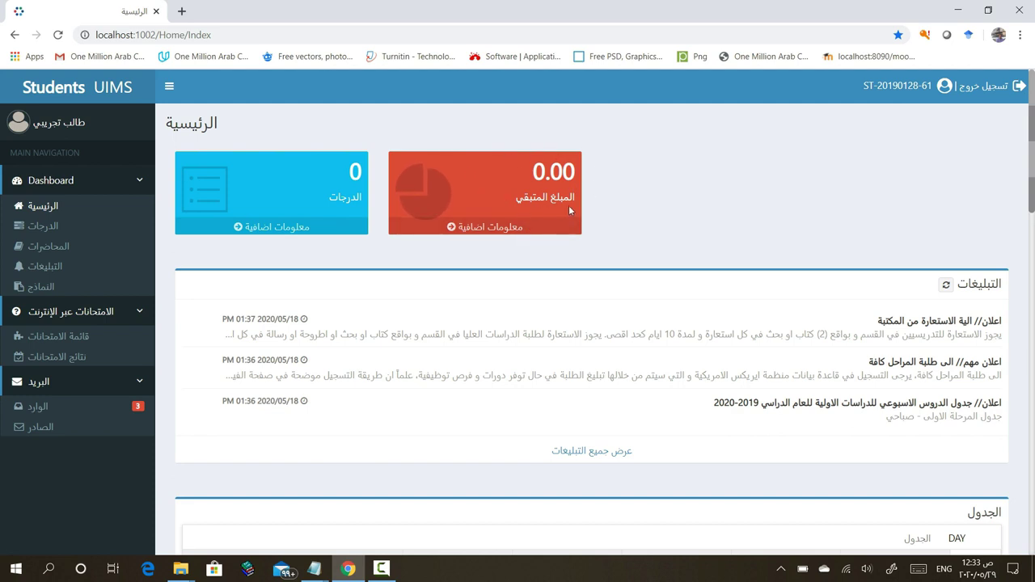
Open the remaining amount's additional information and filter the vouchers by date 5/13/2020 and credit (دائن) 1
{"action": "left_click", "coordinate": [470, 230]}
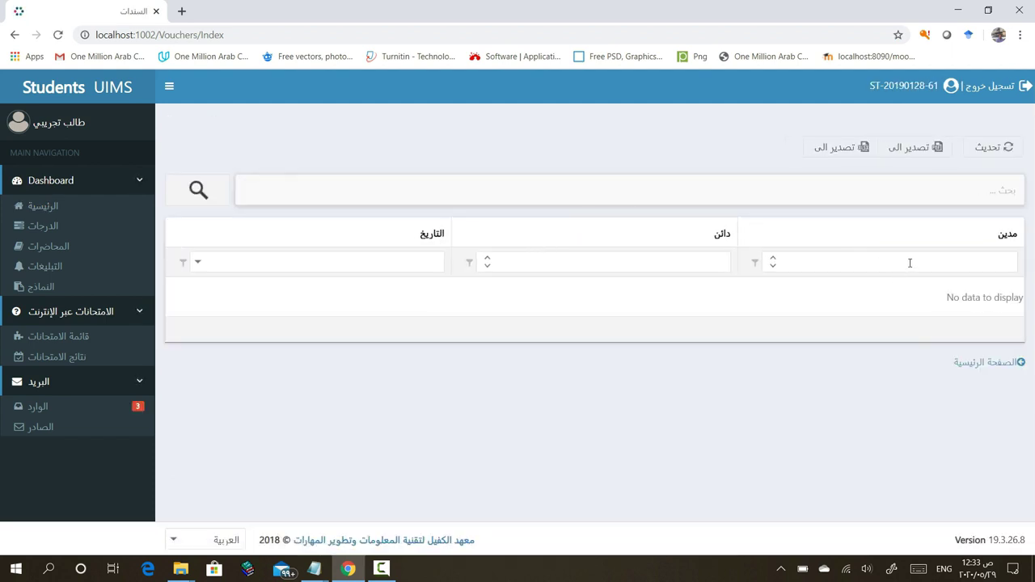
{"action": "left_click", "coordinate": [371, 264]}
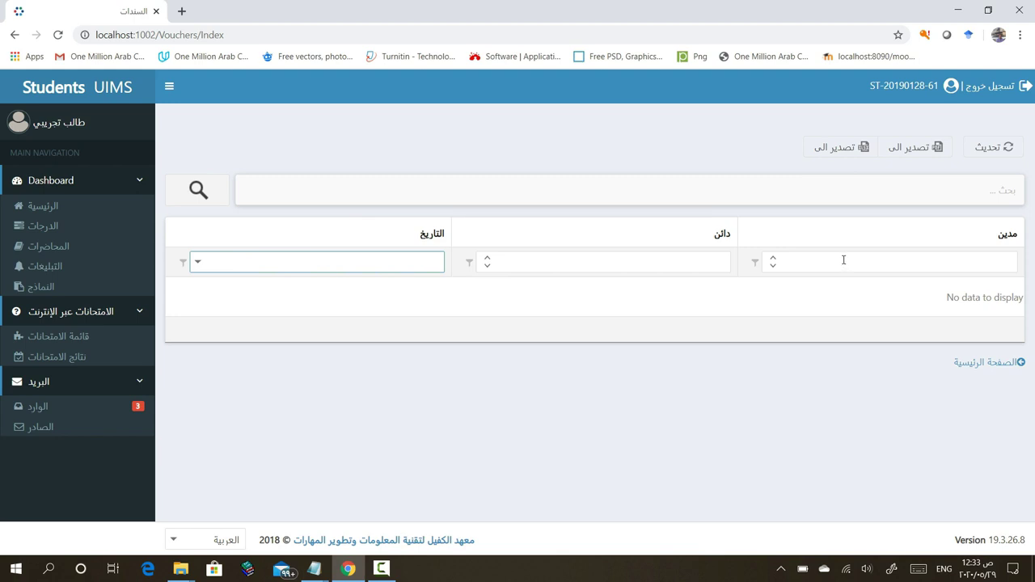
{"action": "left_click", "coordinate": [197, 263]}
{"action": "left_click", "coordinate": [334, 393]}
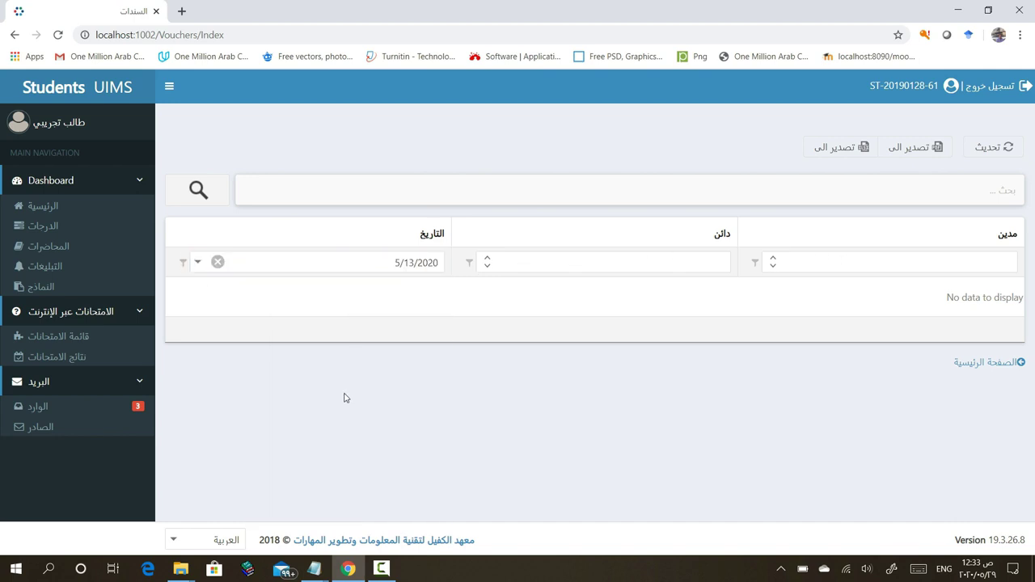
{"action": "left_click", "coordinate": [488, 258]}
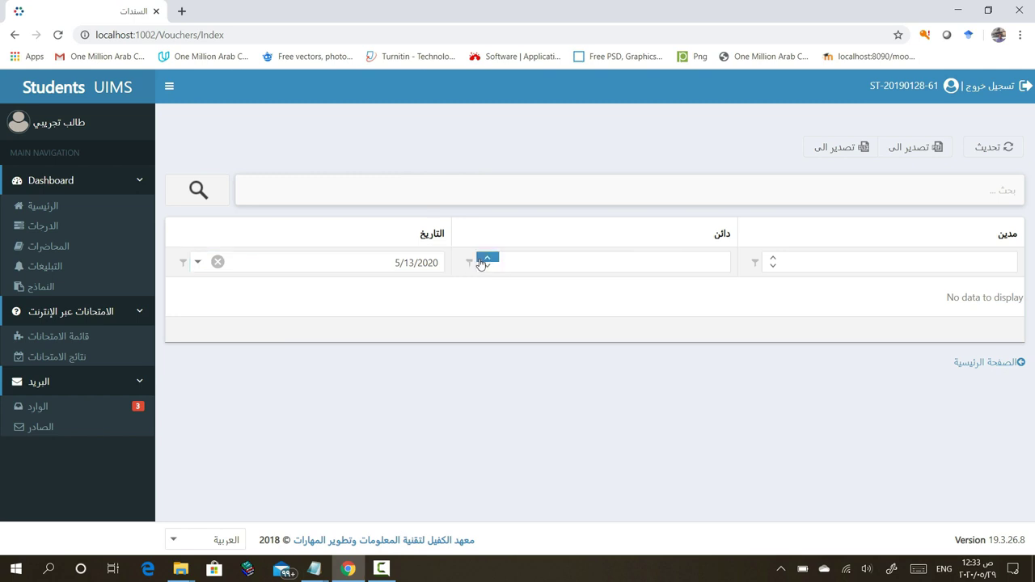
Export the filtered vouchers list and return to the home page
{"action": "left_click", "coordinate": [800, 190]}
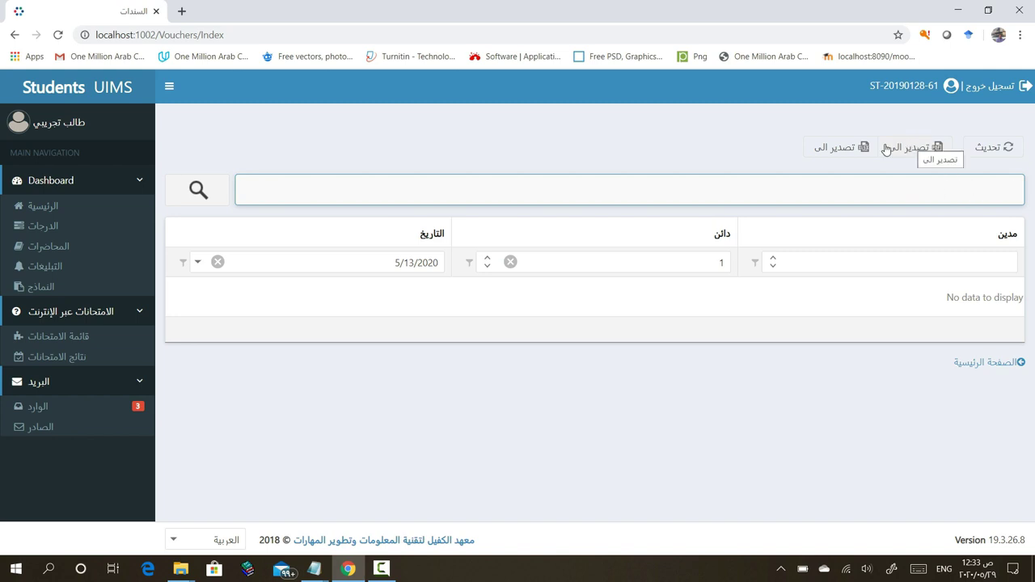
{"action": "left_click", "coordinate": [907, 154]}
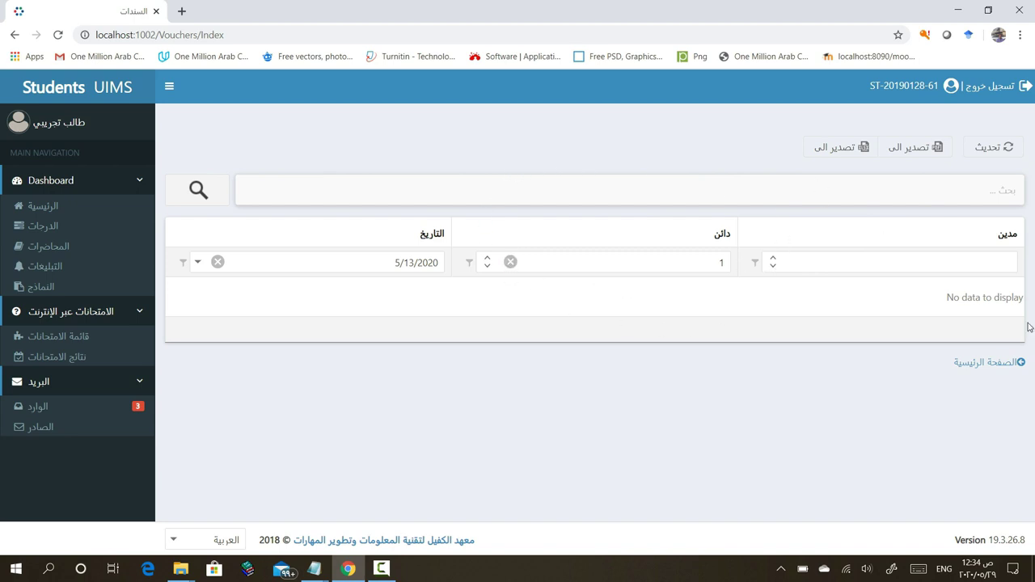
{"action": "left_click", "coordinate": [973, 365]}
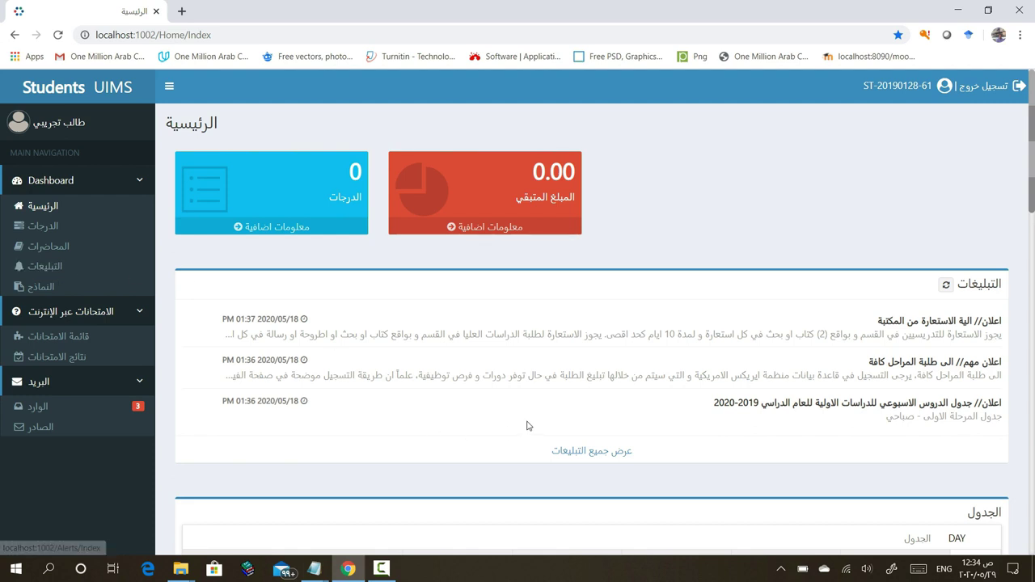
View the full list of notifications, then go back to the home page and examine the weekly timetable
{"action": "left_click", "coordinate": [613, 458]}
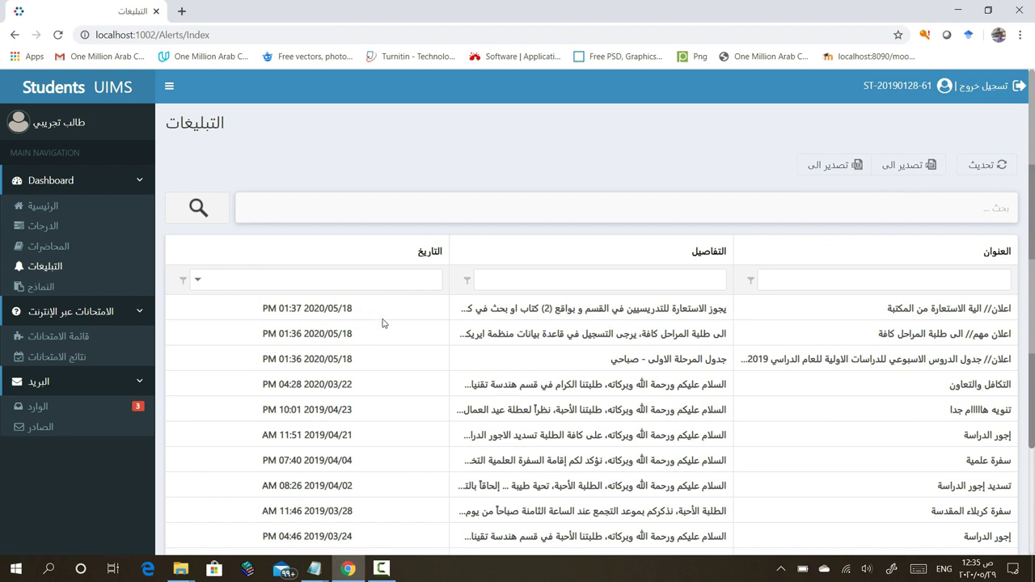
{"action": "left_click", "coordinate": [15, 36]}
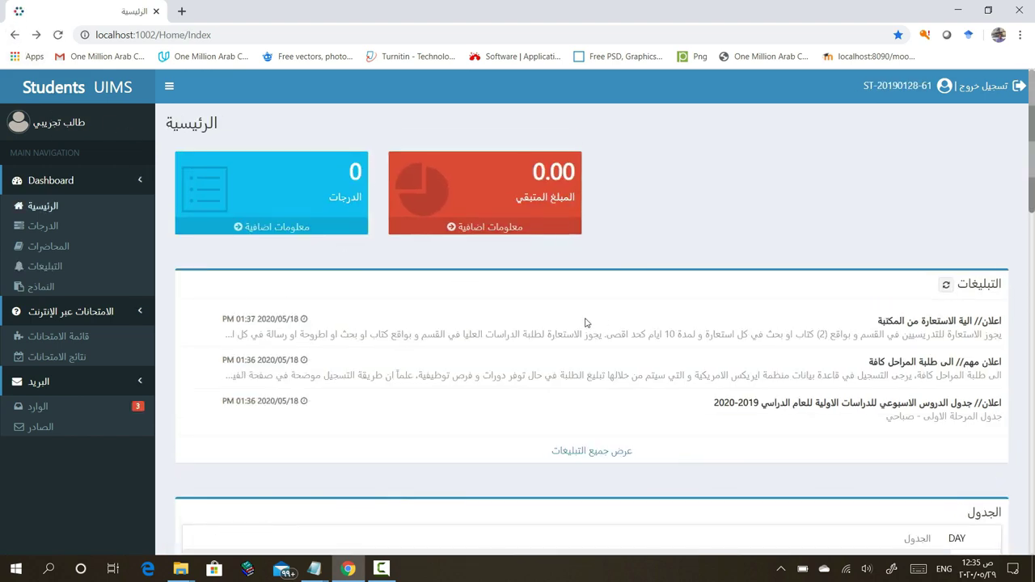
{"action": "scroll", "coordinate": [615, 331], "scroll_direction": "down", "scroll_amount": 3}
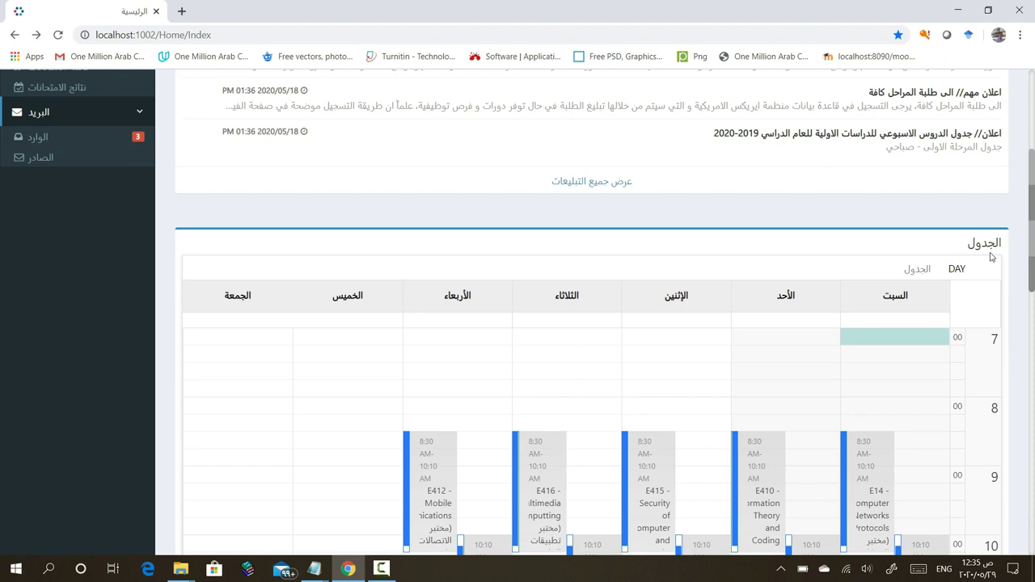
Examine the weekly timetable's class entries across all days and hours down to the page footer, and return to the summary cards
{"action": "scroll", "coordinate": [793, 354], "scroll_direction": "down", "scroll_amount": 3}
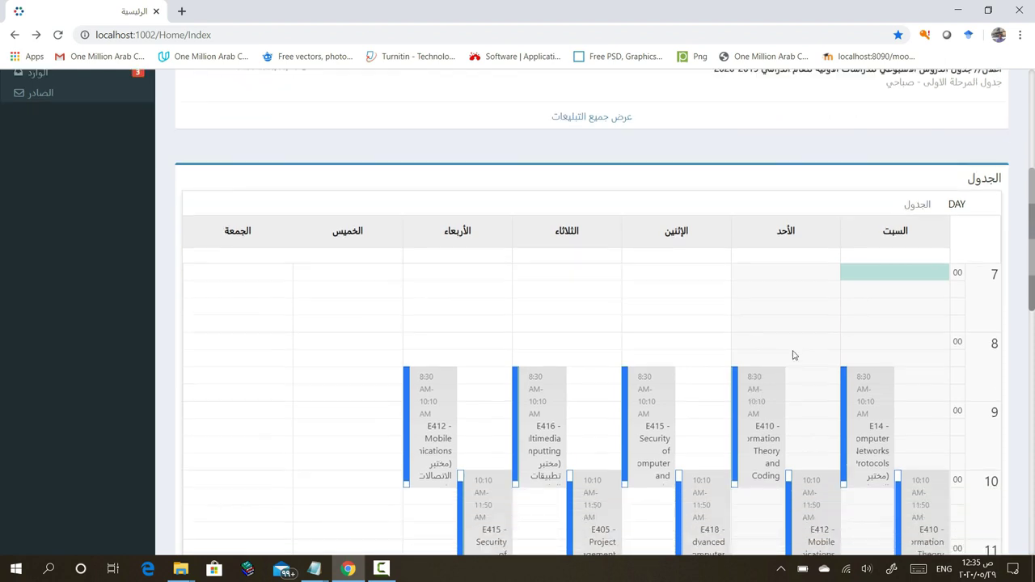
{"action": "scroll", "coordinate": [792, 354], "scroll_direction": "up", "scroll_amount": 2}
{"action": "scroll", "coordinate": [792, 355], "scroll_direction": "down", "scroll_amount": 2}
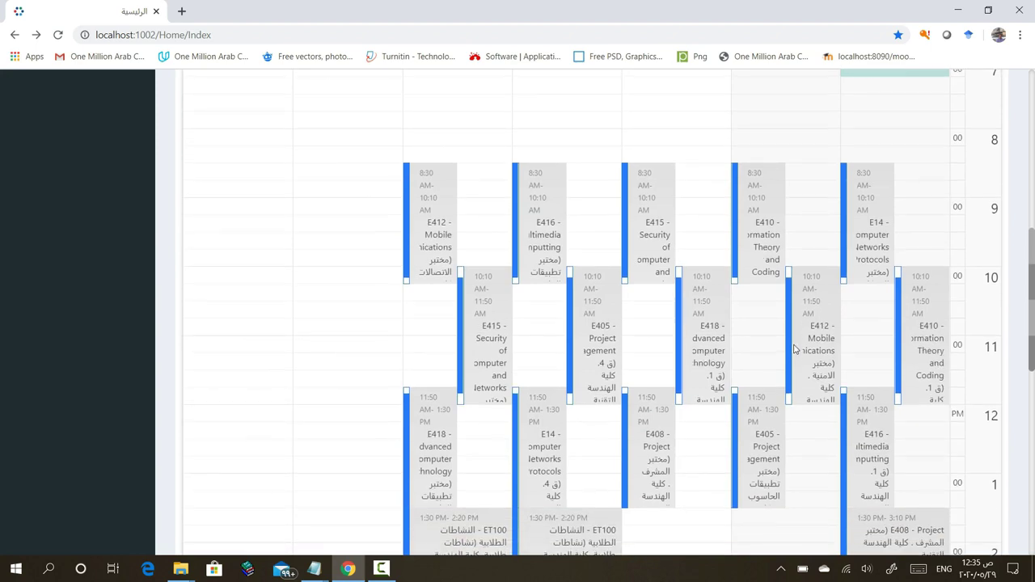
{"action": "scroll", "coordinate": [793, 350], "scroll_direction": "up", "scroll_amount": 10}
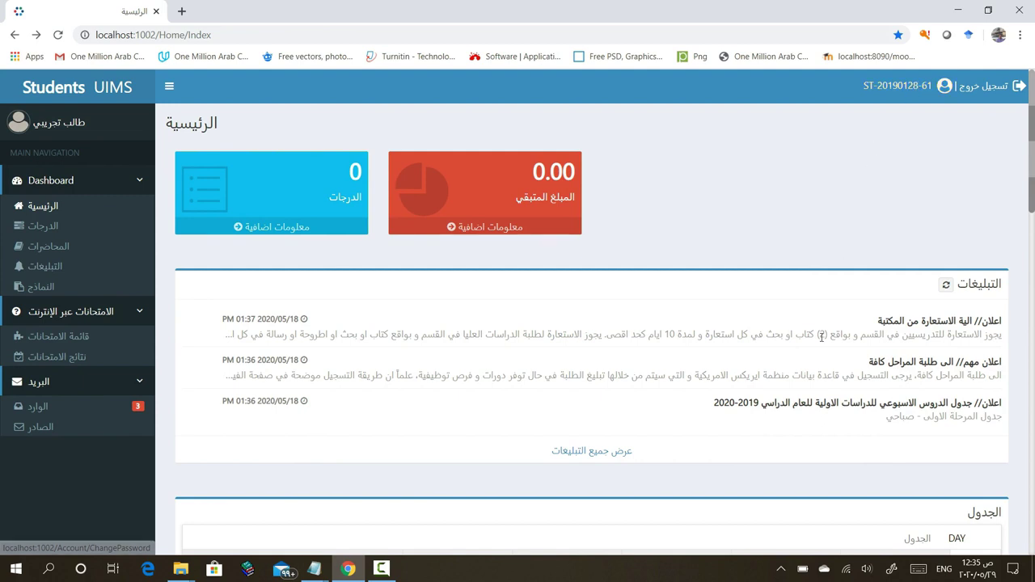
{"action": "scroll", "coordinate": [818, 348], "scroll_direction": "down", "scroll_amount": 5}
{"action": "scroll", "coordinate": [819, 372], "scroll_direction": "down", "scroll_amount": 1}
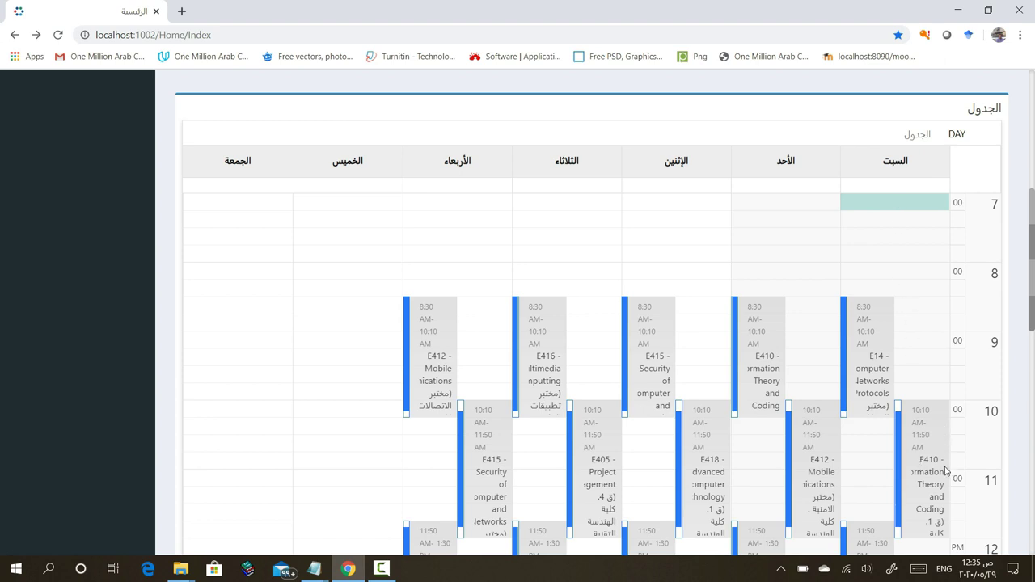
{"action": "scroll", "coordinate": [878, 473], "scroll_direction": "down", "scroll_amount": 12}
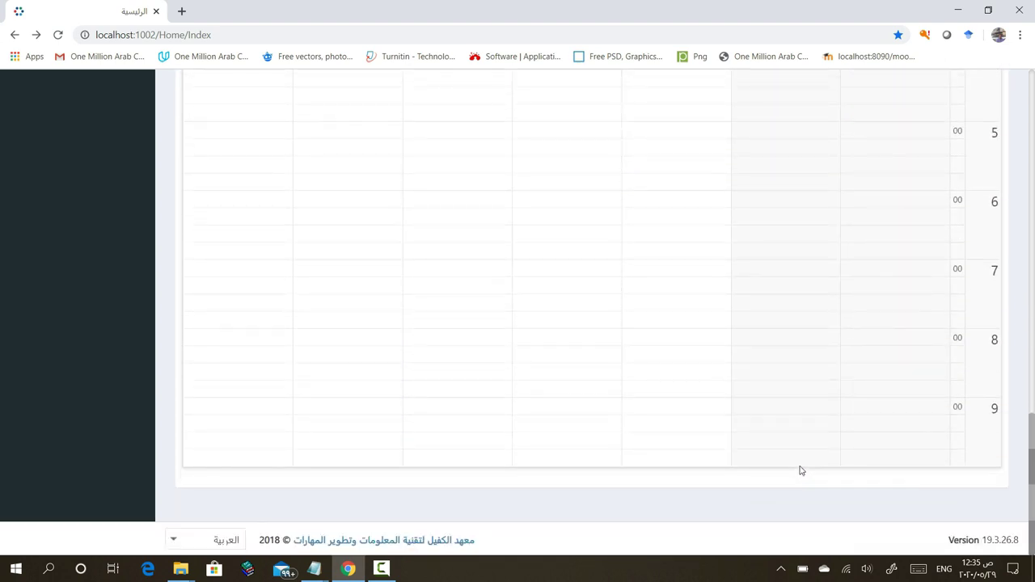
{"action": "scroll", "coordinate": [800, 471], "scroll_direction": "up", "scroll_amount": 5}
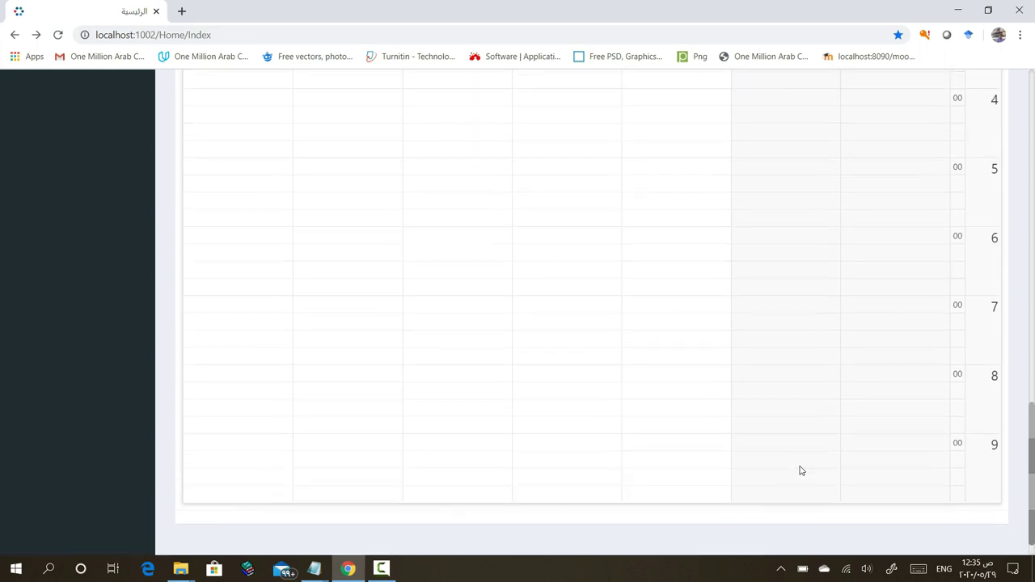
{"action": "scroll", "coordinate": [801, 469], "scroll_direction": "up", "scroll_amount": 10}
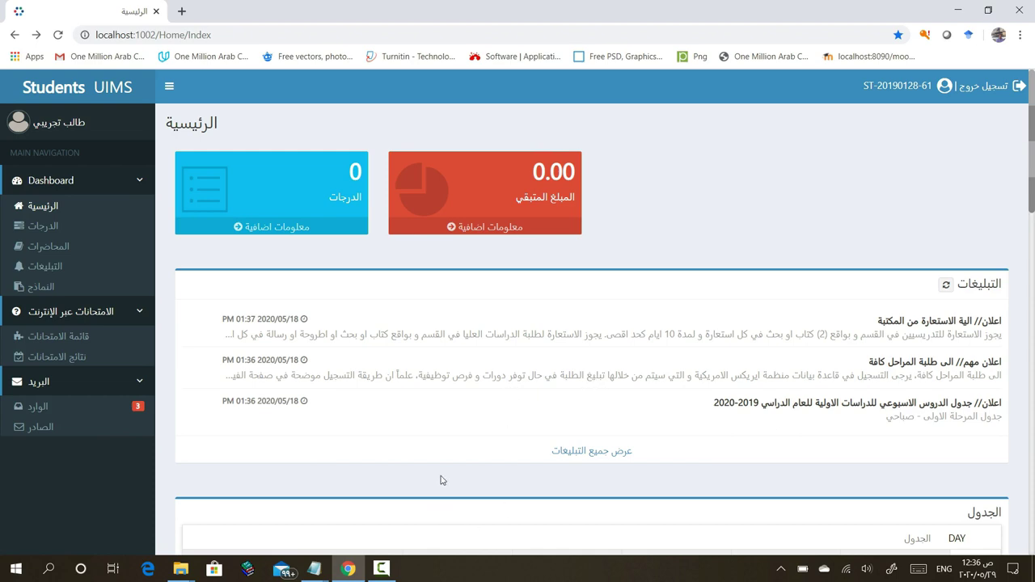
{"action": "left_click", "coordinate": [382, 569]}
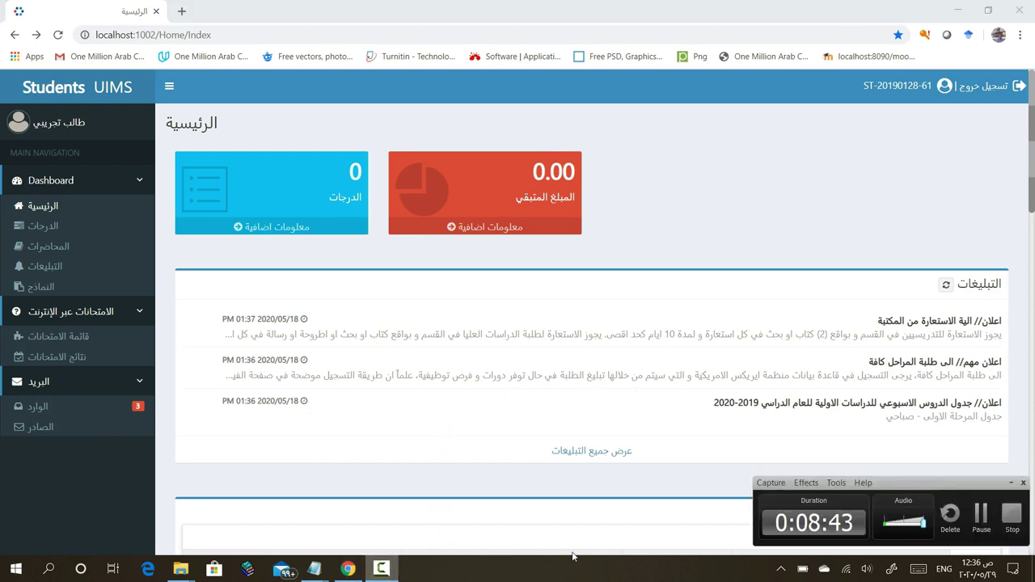